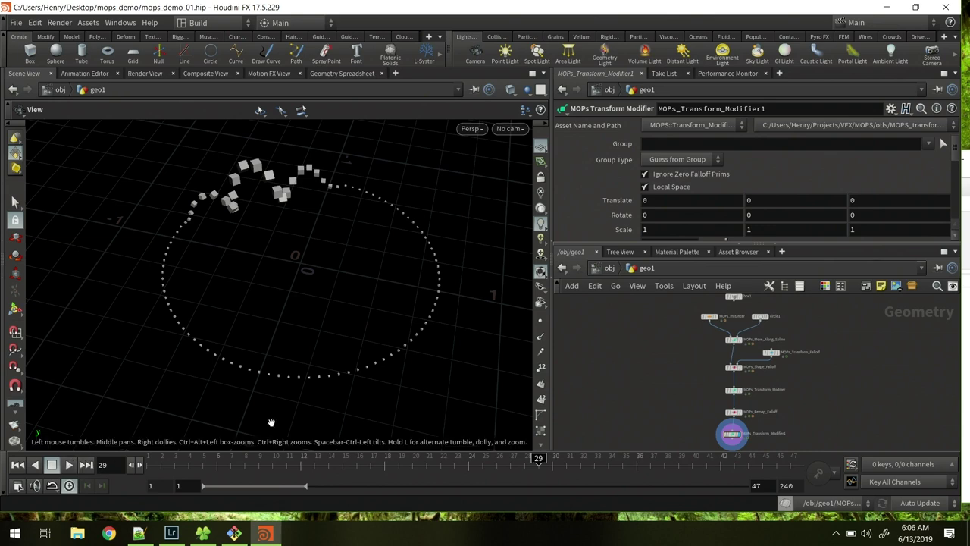
Step: Return to frame 1 and display the MOPs_Instancer node to view the whole grid of boxes
drag(192, 460, 148, 463)
scroll(690, 349, up, 5)
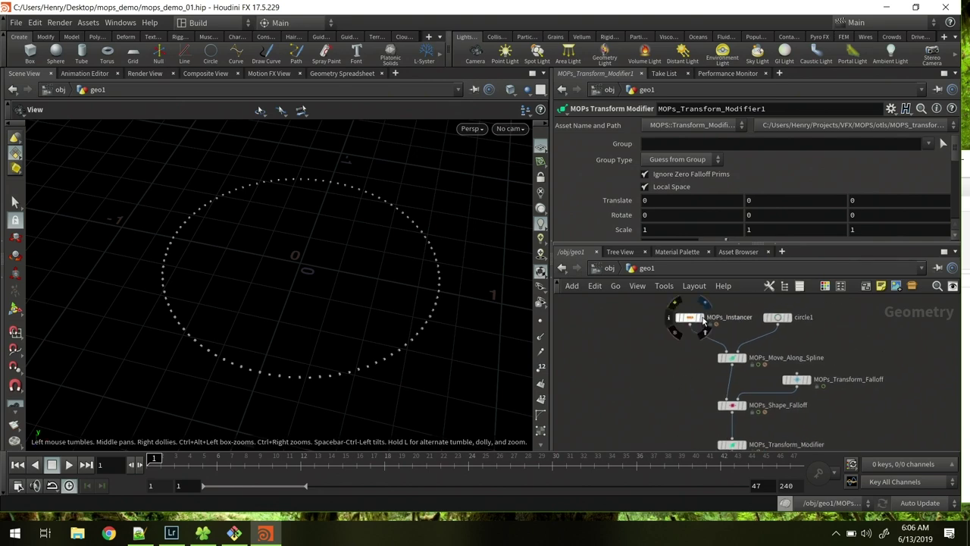
click(701, 318)
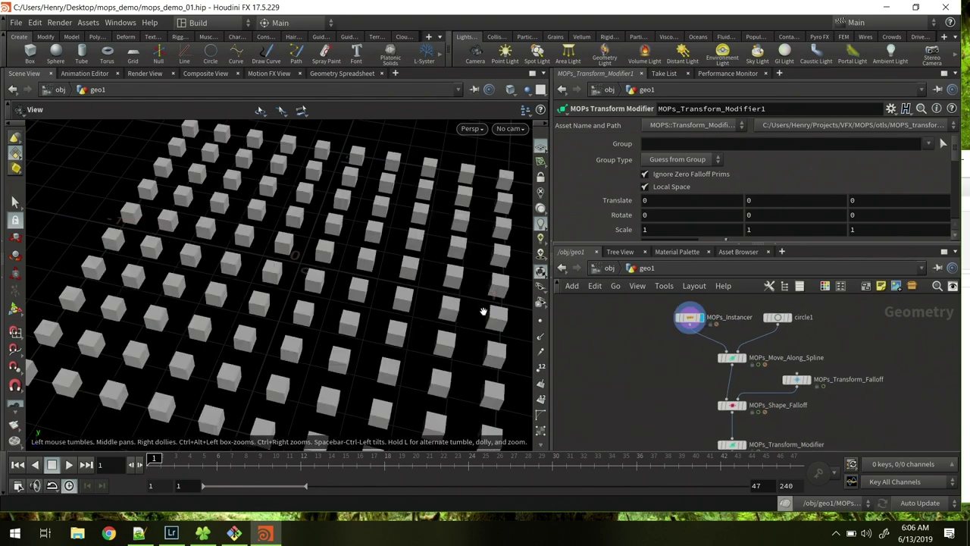
scroll(341, 308, down, 6)
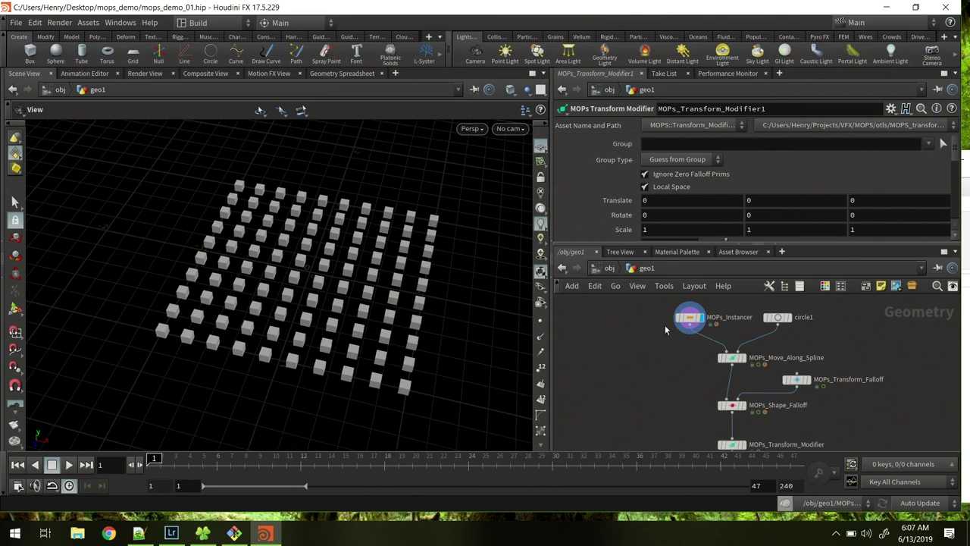
drag(383, 289, 367, 278)
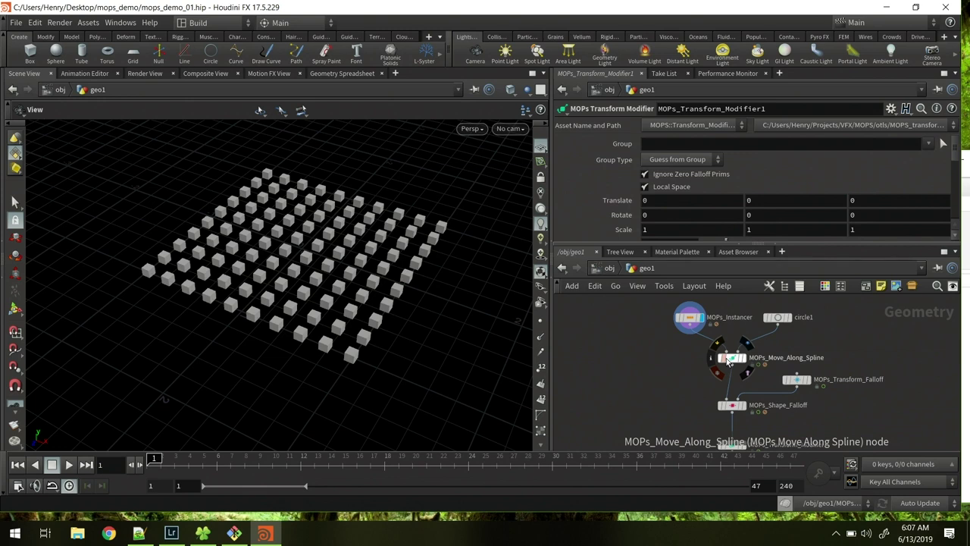
Step: Display the MOPs_Move_Along_Spline node and examine its Goal parameter while scrubbing to frame 2
click(747, 350)
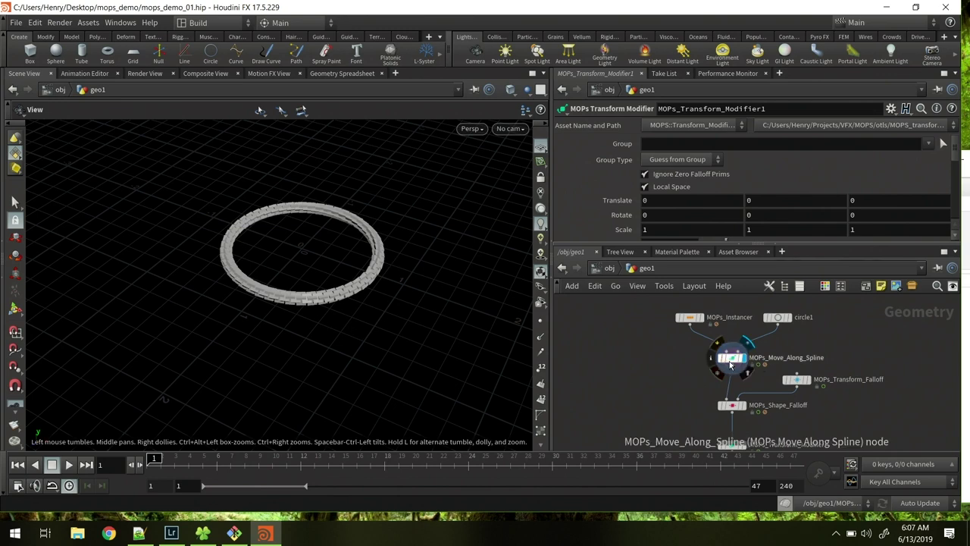
click(731, 359)
scroll(649, 215, down, 3)
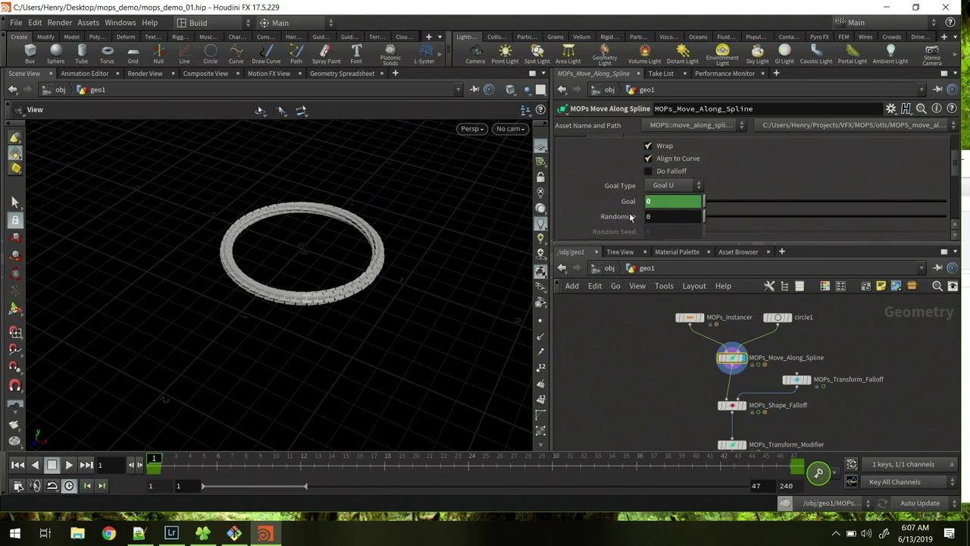
mouse_move(176, 464)
mouse_down()
mouse_move(645, 465)
mouse_move(171, 457)
mouse_up()
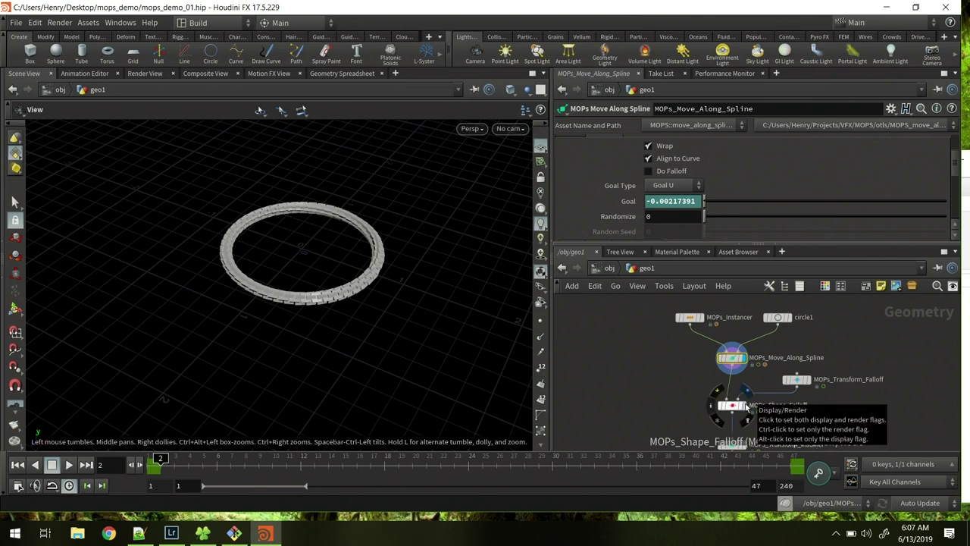
Step: Display the MOPs_Shape_Falloff node, enable its Preview Falloff option and scrub the animation to frame 36
click(743, 405)
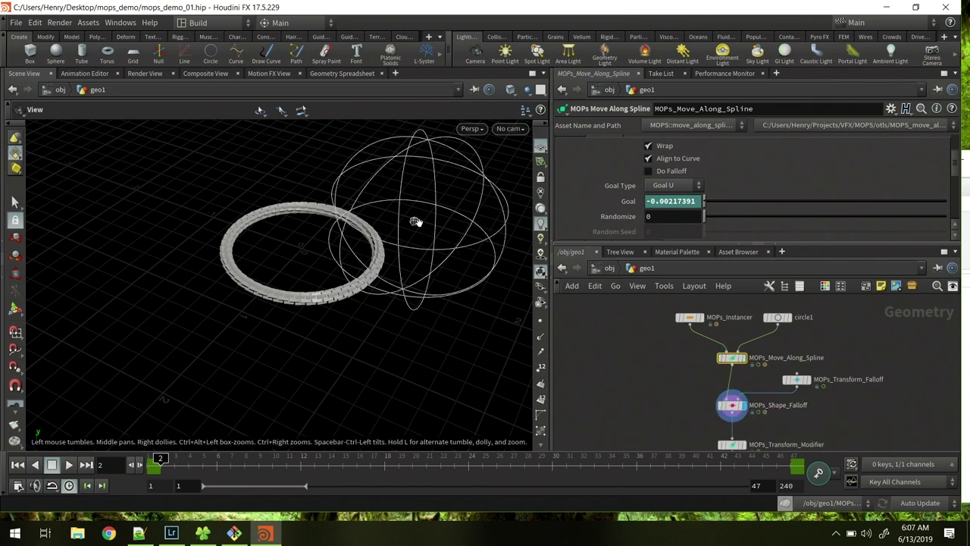
click(737, 408)
click(645, 229)
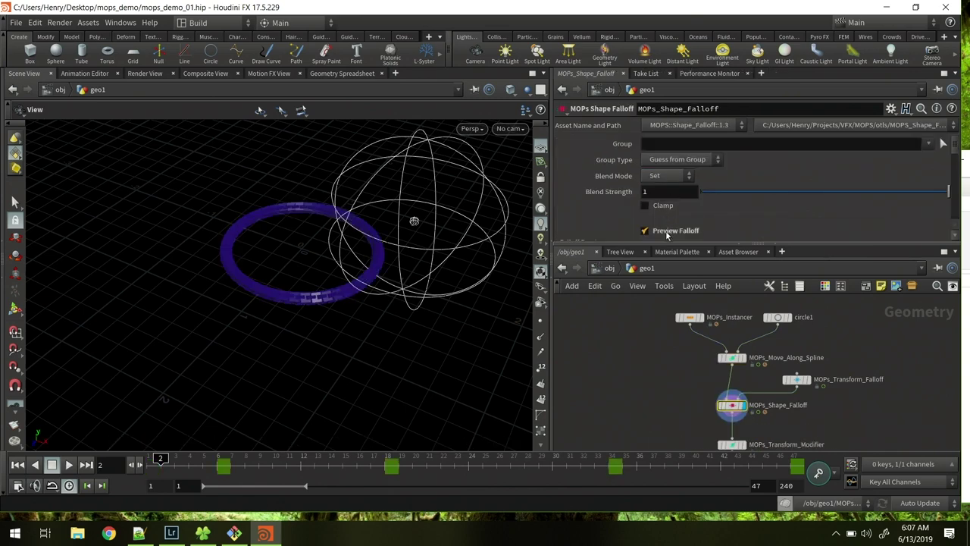
drag(173, 459, 637, 498)
Step: Display the first MOPs_Transform_Modifier node and scrub the timeline to frame 17 to review its effect on the ring
middle_drag(771, 435, 760, 394)
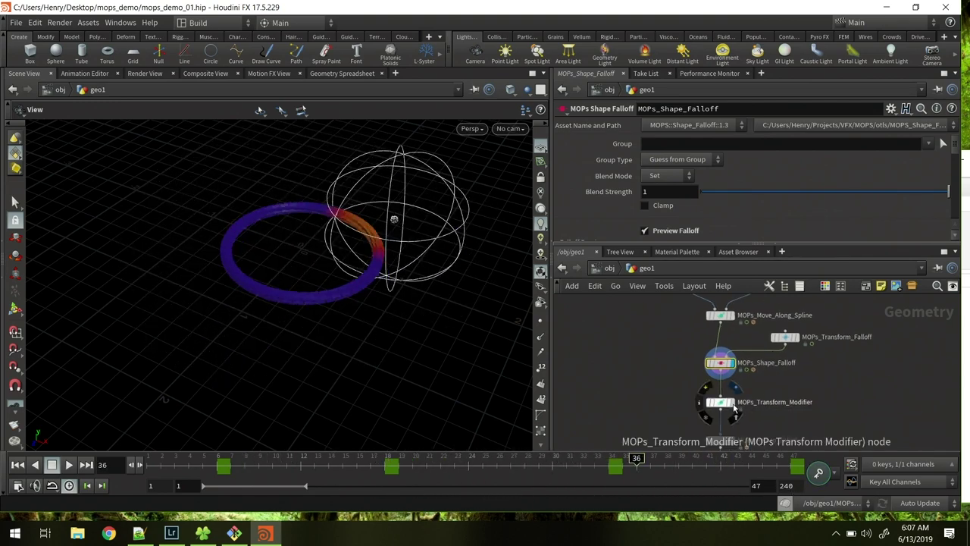
click(733, 405)
click(721, 407)
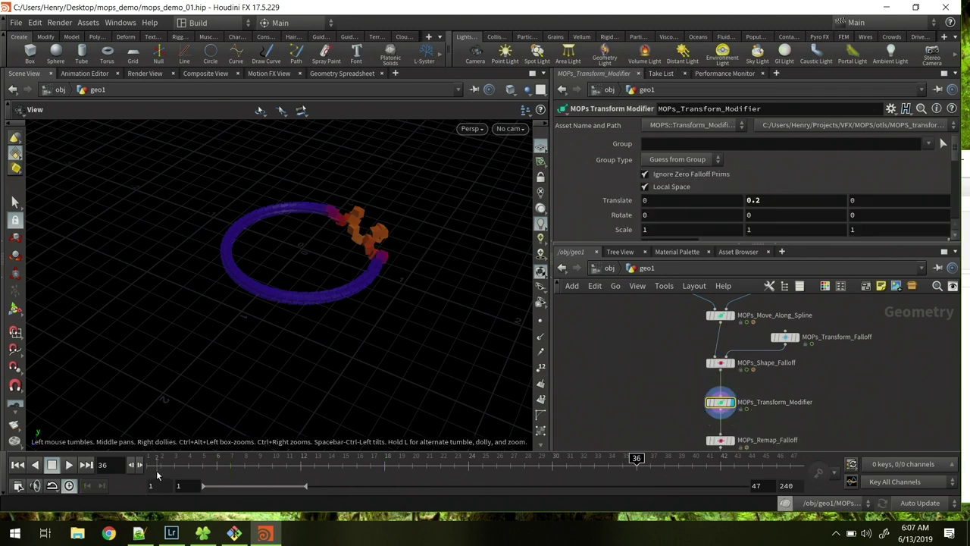
mouse_move(156, 476)
mouse_down()
mouse_move(659, 483)
mouse_move(247, 476)
mouse_move(369, 478)
mouse_up()
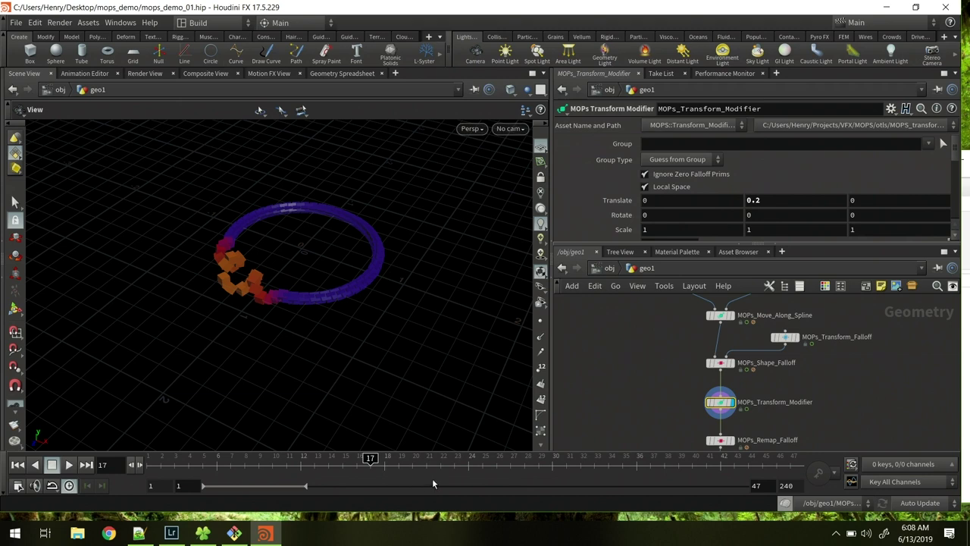
Step: Display the MOPs_Remap_Falloff node and enable its Preview Falloff option
middle_drag(634, 401, 628, 345)
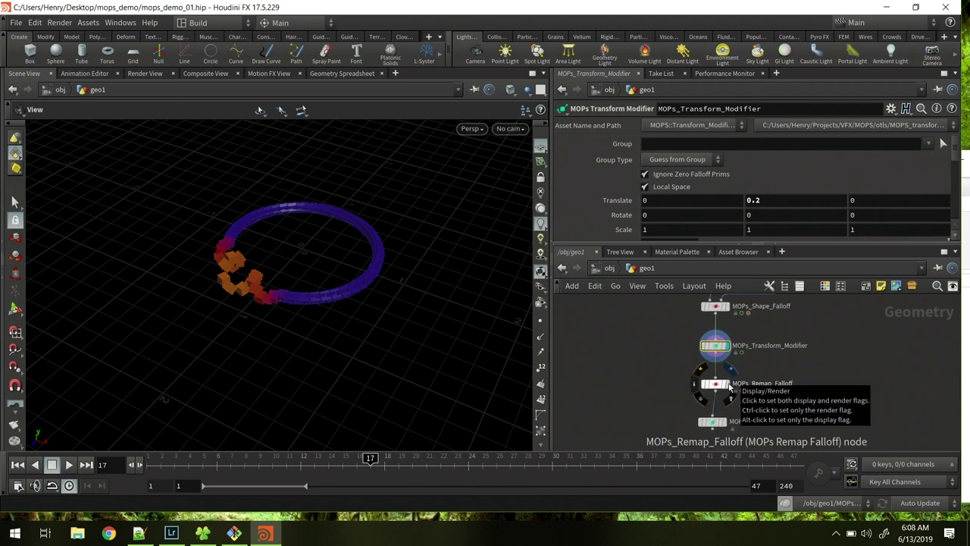
click(729, 386)
click(719, 386)
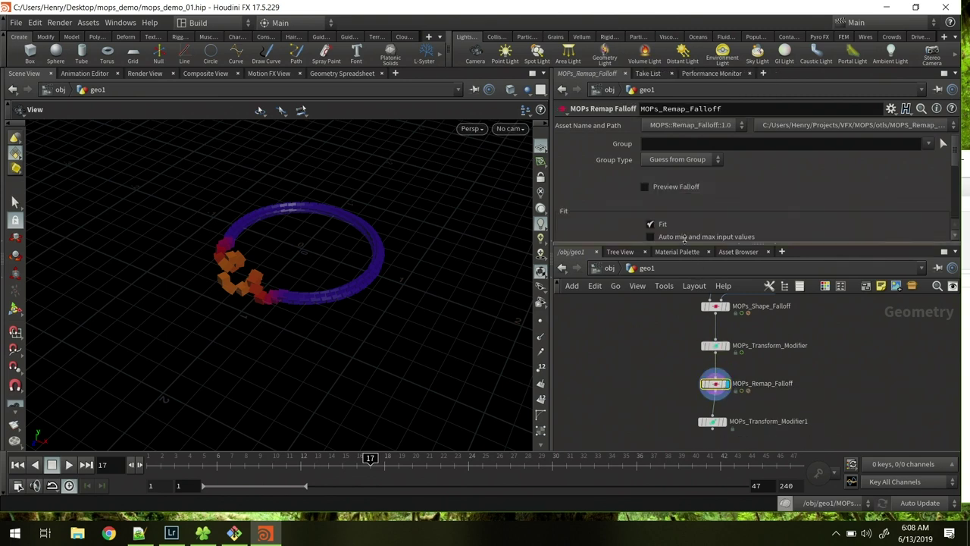
click(645, 186)
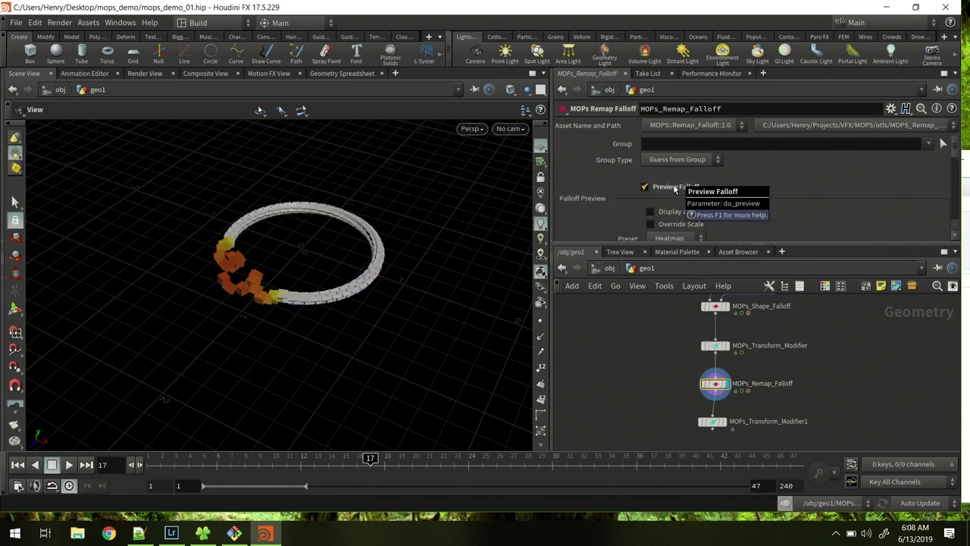
Step: Display the MOPs_Transform_Modifier1 node, then scrub and play back the animation to review the final effect
click(727, 424)
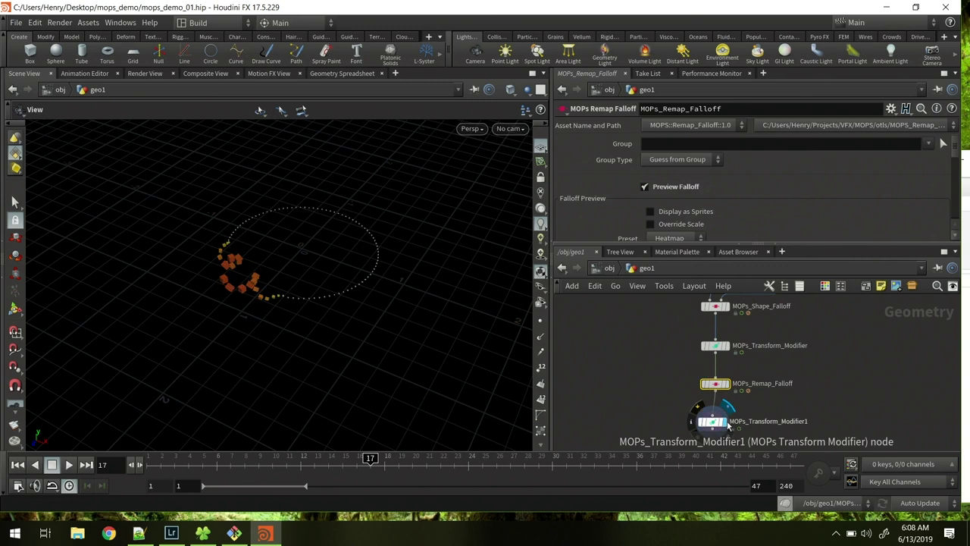
click(712, 423)
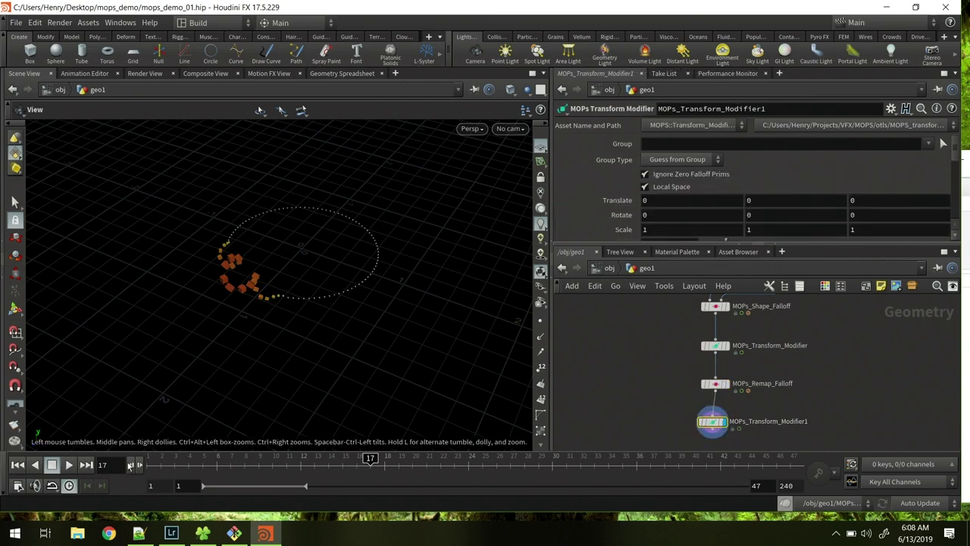
click(161, 459)
drag(161, 459, 581, 464)
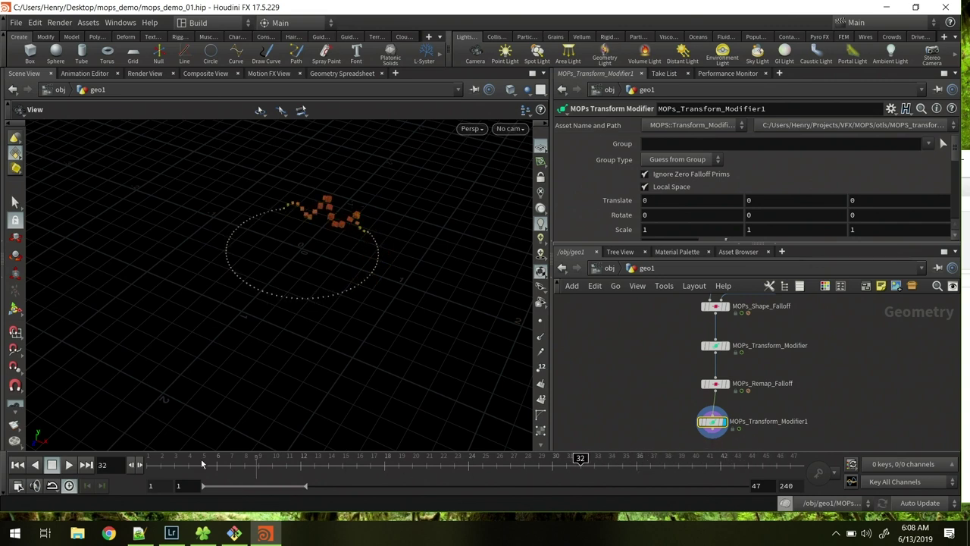
click(70, 464)
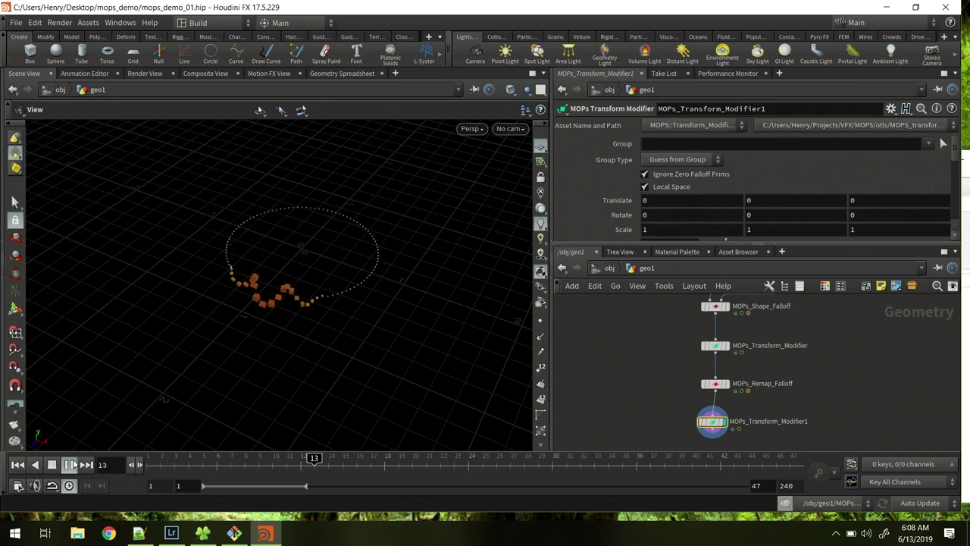
click(52, 465)
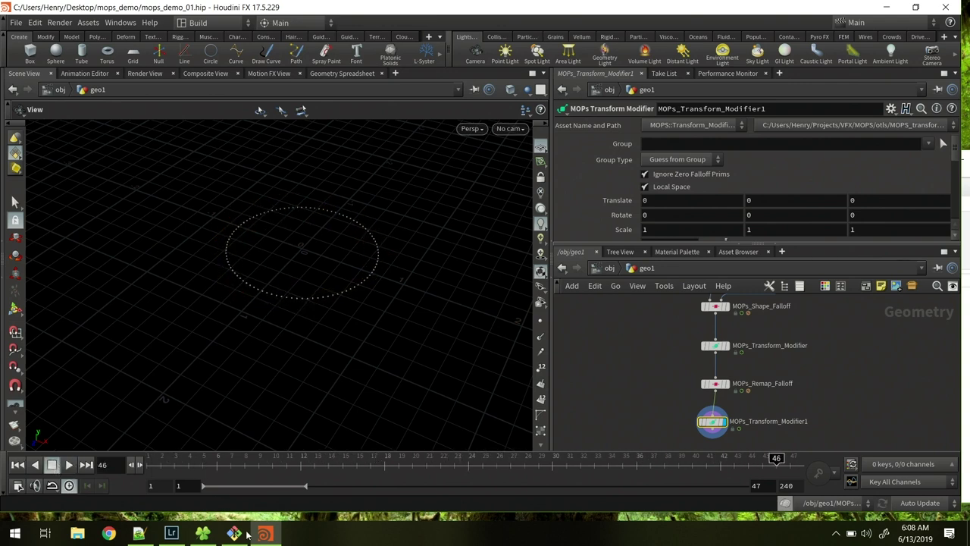
Step: Open the scene file mops_demo_02.hip
click(15, 22)
click(20, 50)
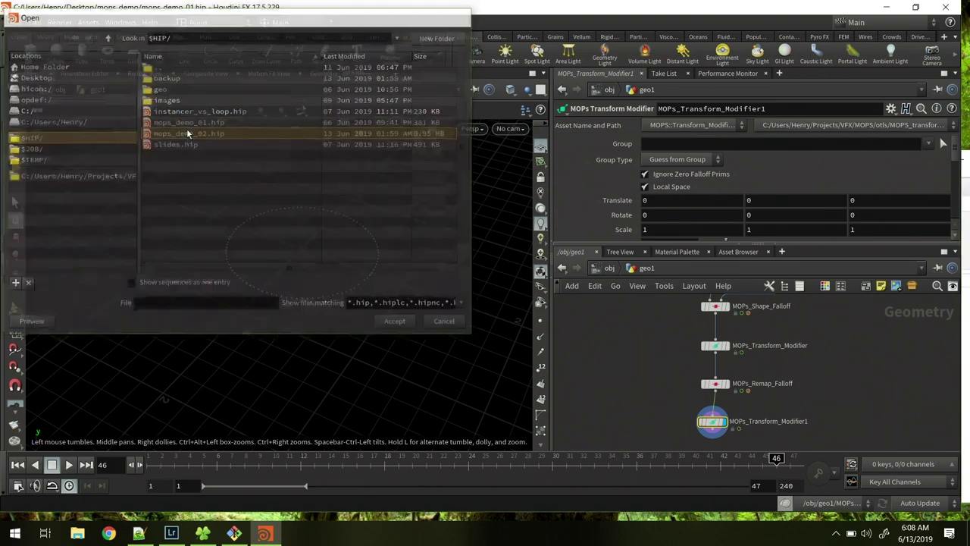
click(226, 158)
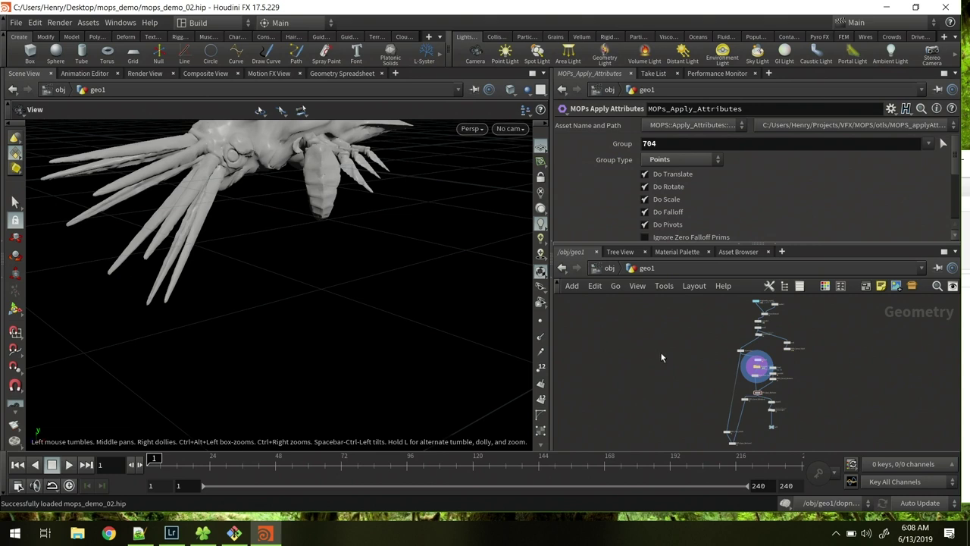
Step: Examine the node network down to filecache1, frame the whole creature in the viewport and scrub to frame 2
scroll(734, 320, up, 5)
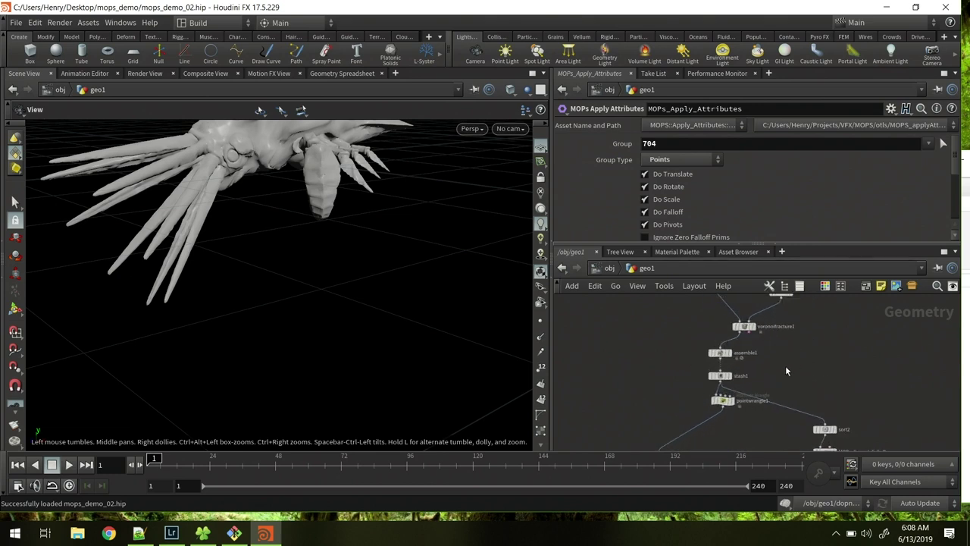
middle_drag(669, 415, 685, 332)
middle_drag(726, 378, 723, 334)
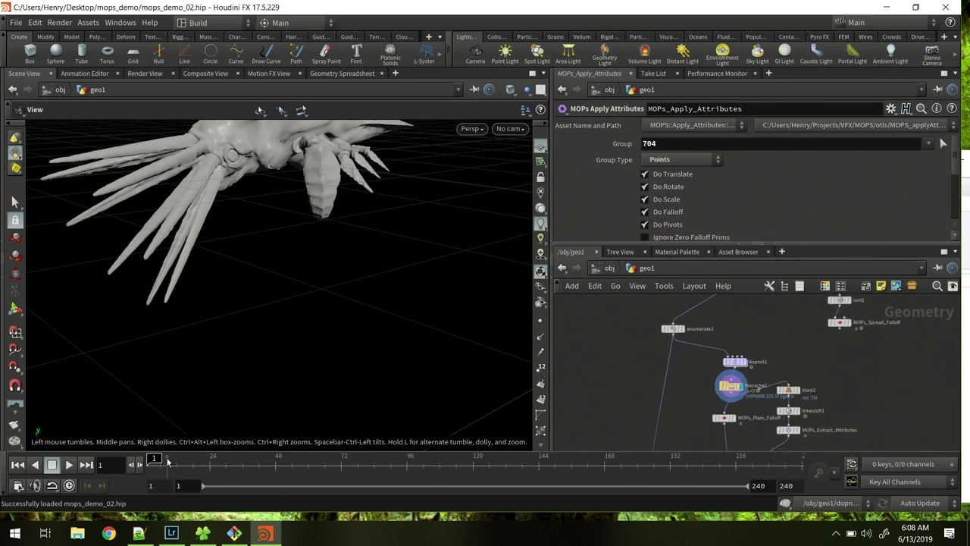
scroll(296, 318, down, 2)
middle_drag(309, 311, 314, 337)
mouse_move(162, 462)
mouse_down()
mouse_move(470, 464)
mouse_move(284, 473)
mouse_move(194, 493)
mouse_move(152, 485)
mouse_up()
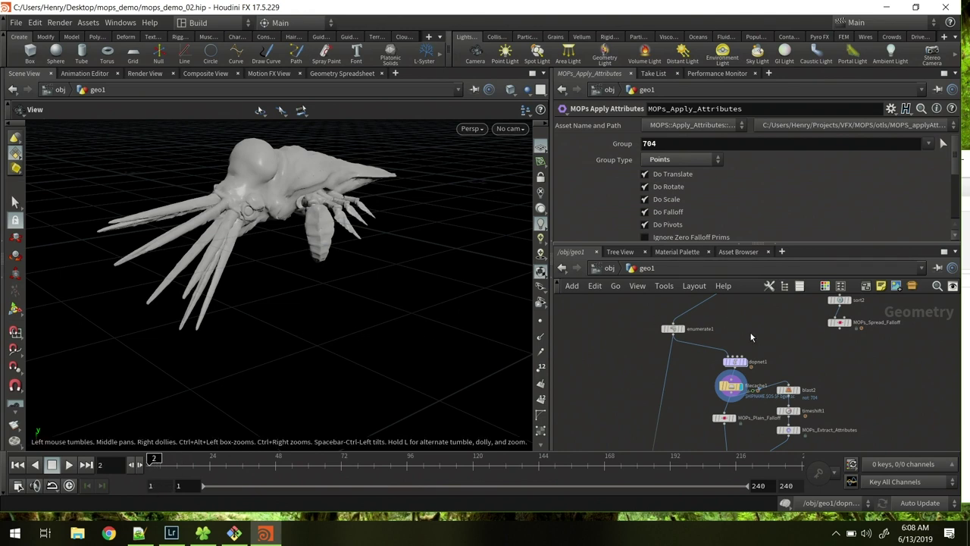
Step: Display the MOPs_Spread_Falloff node and scrub the timeline to review its falloff preview, ending at frame 1
middle_drag(852, 334, 833, 369)
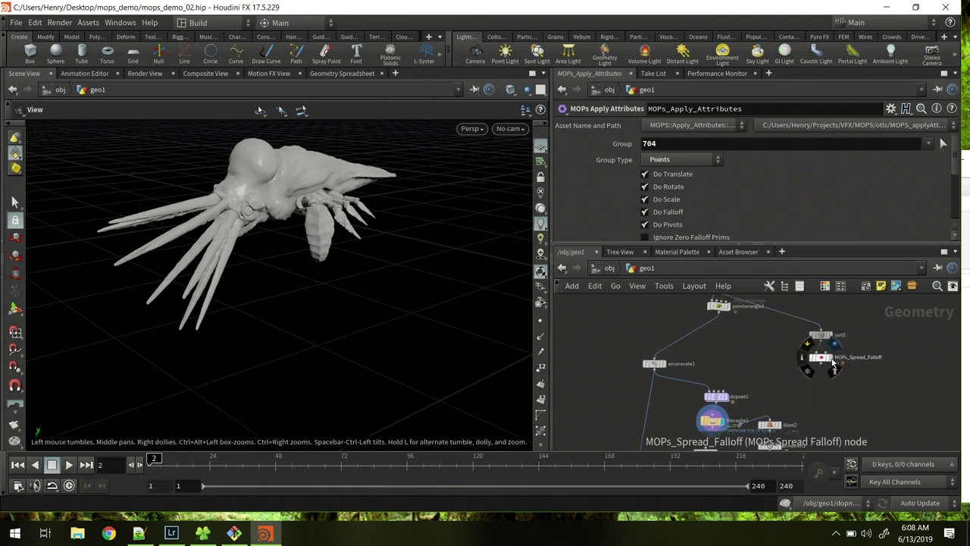
middle_click(823, 358)
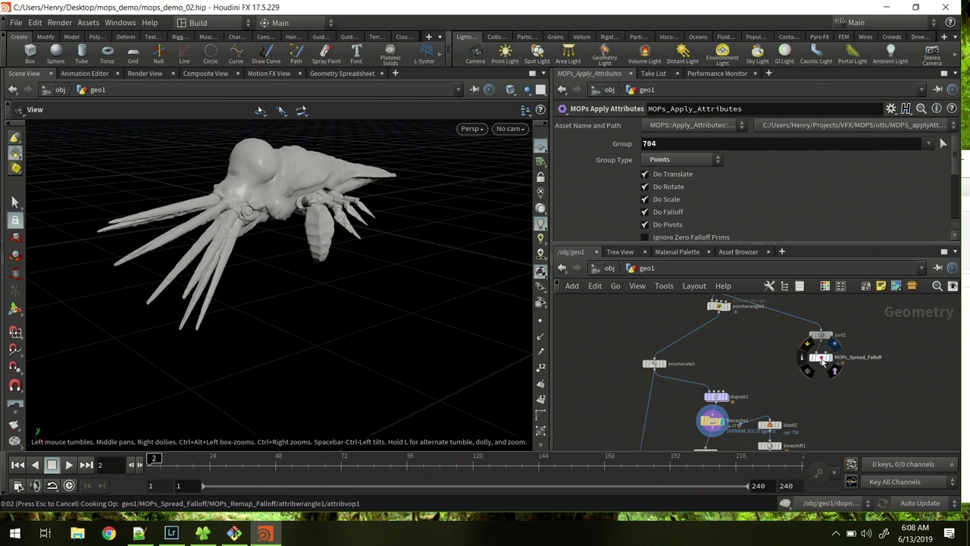
click(822, 362)
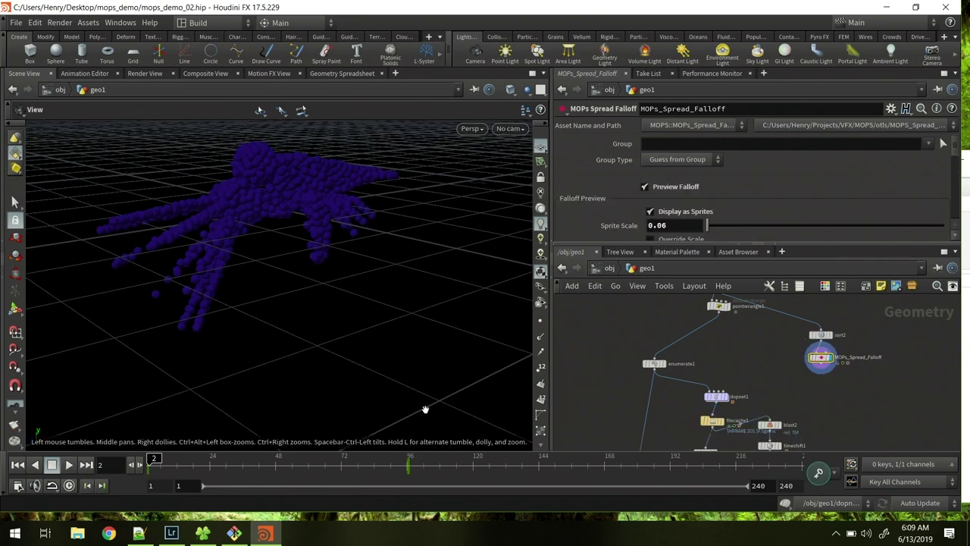
drag(156, 458, 94, 491)
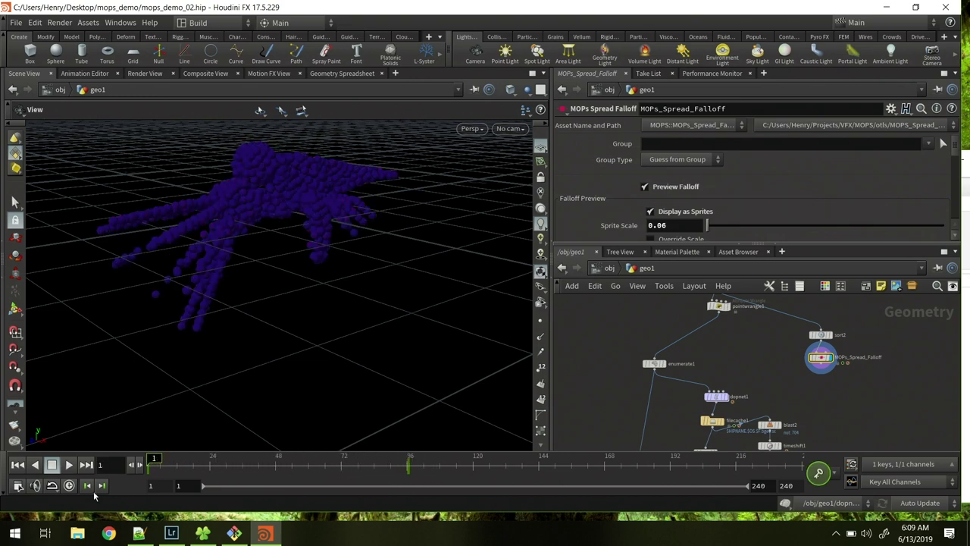
Step: Display the filecache1 node and scrub the cached destruction simulation to frame 157
middle_drag(798, 381, 804, 296)
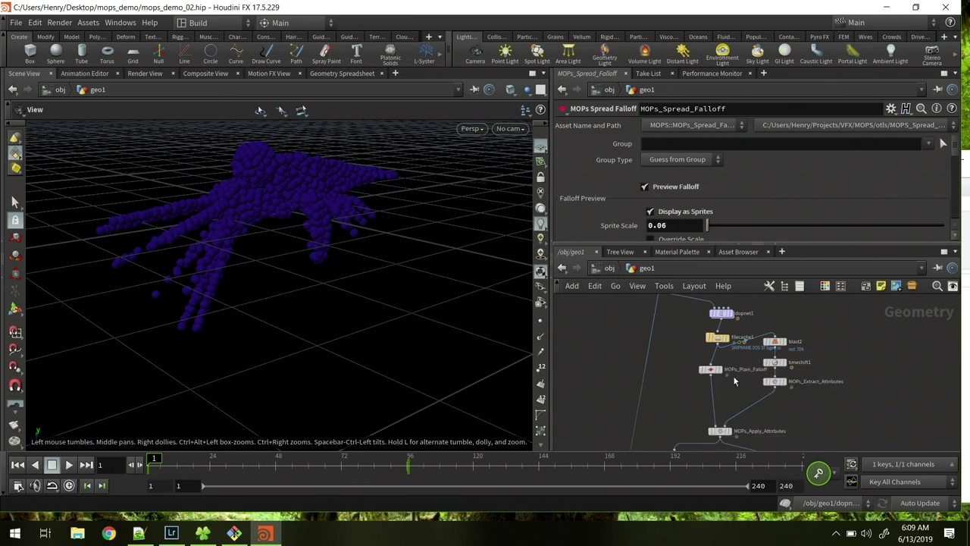
click(726, 338)
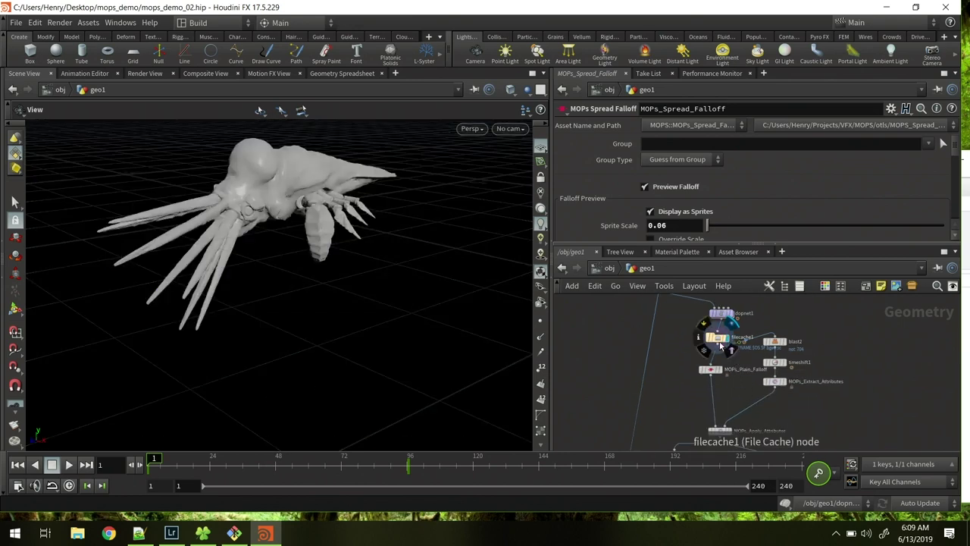
click(718, 339)
drag(191, 462, 537, 479)
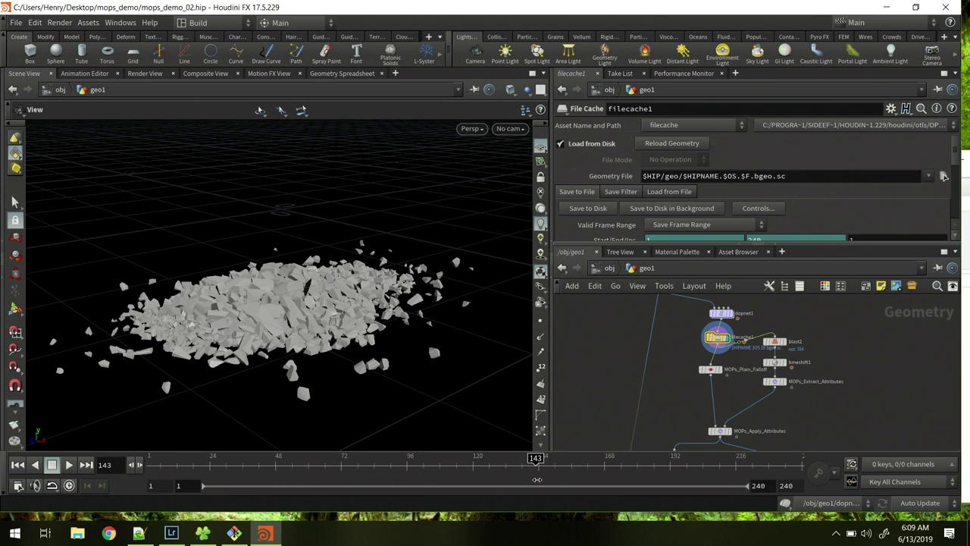
drag(538, 479, 551, 494)
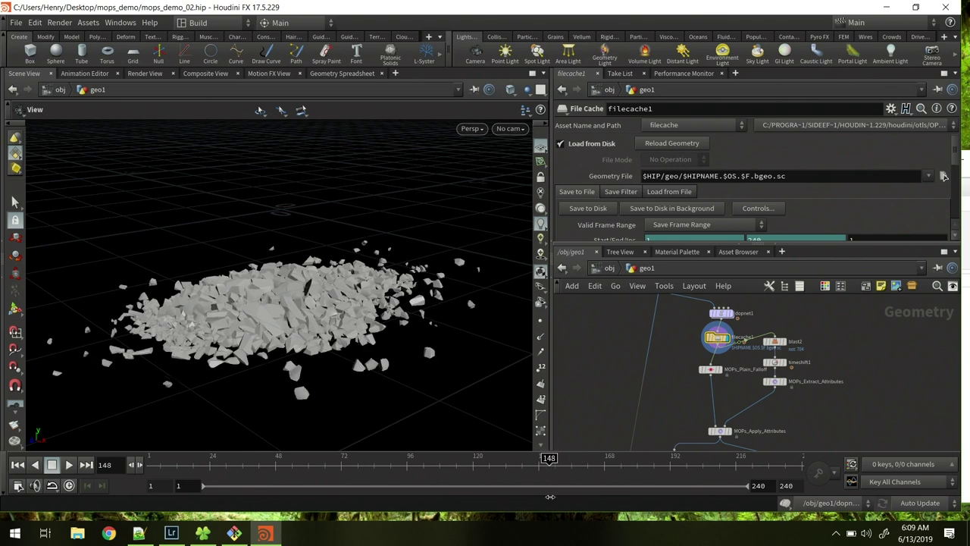
drag(550, 497, 574, 494)
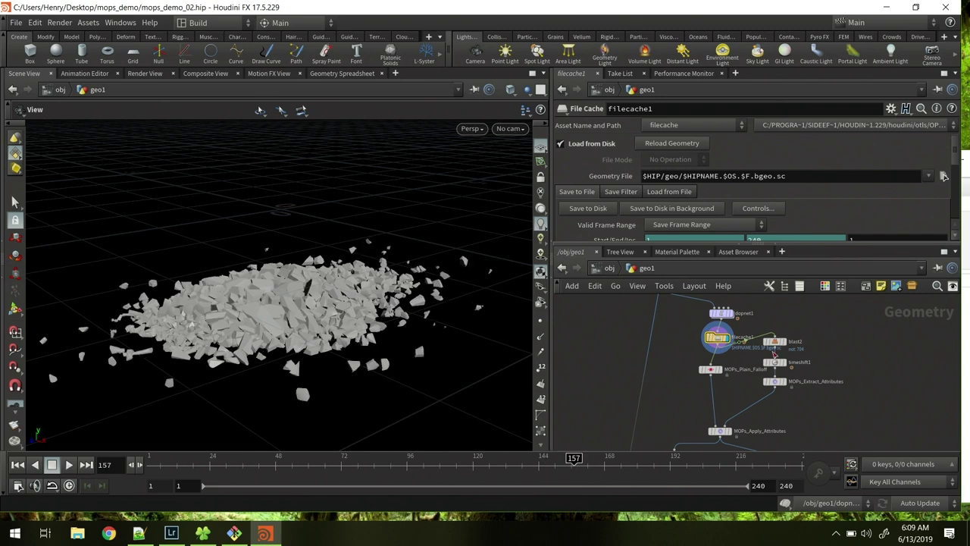
Step: Display the blast2 node to view the single isolated fracture piece in the viewport
click(786, 344)
drag(379, 374, 420, 344)
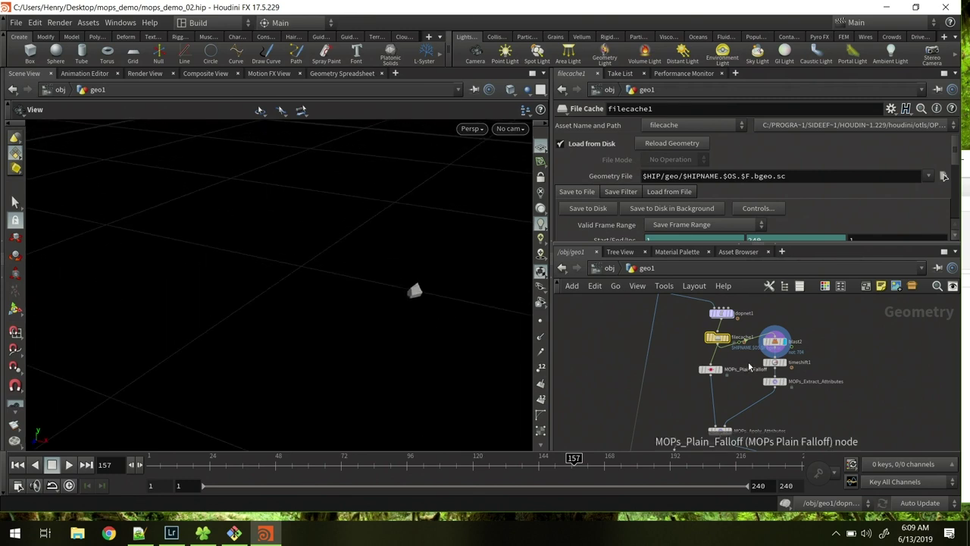
Step: Display the MOPs_Extract_Attributes node, followed by the MOPs_Plain_Falloff node, and open the falloff node's parameters
click(785, 364)
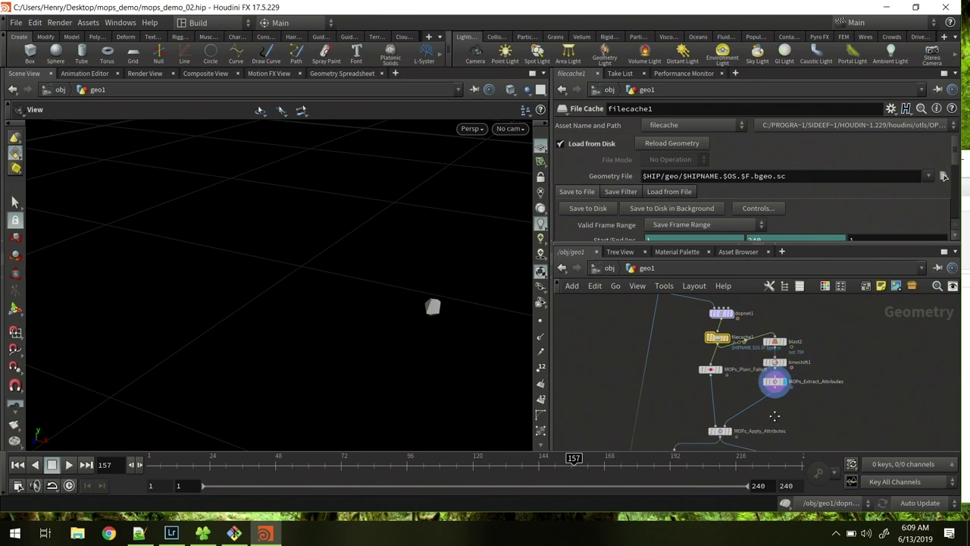
middle_drag(775, 420, 773, 400)
click(717, 350)
click(709, 350)
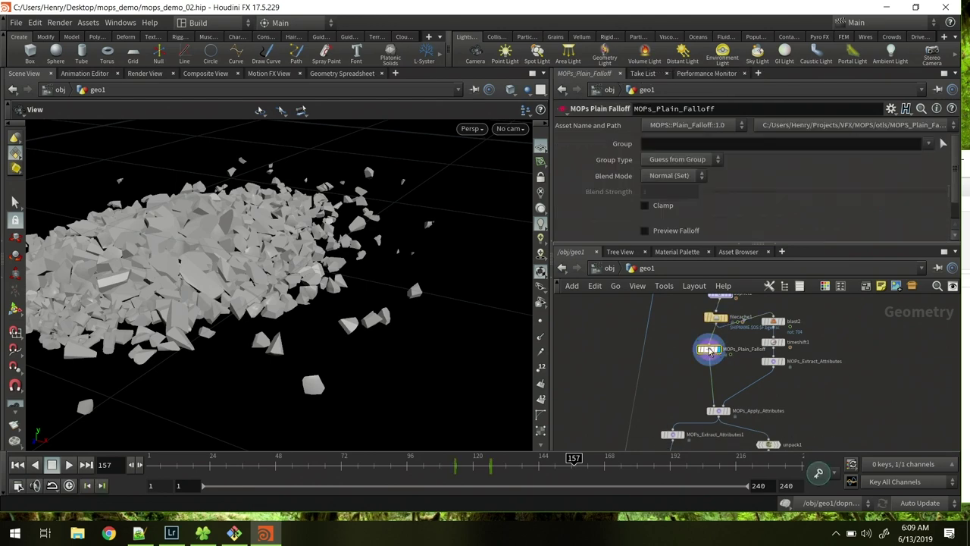
Step: Scrub the timeline through the MOPs_Plain_Falloff keyframes to review the pieces' motion, stopping at frame 113
click(667, 232)
click(670, 231)
drag(413, 461, 458, 476)
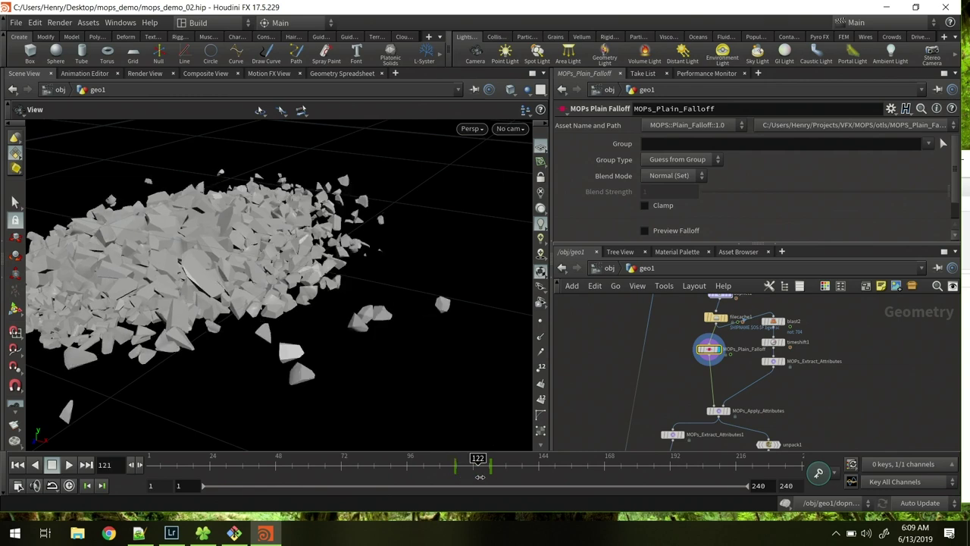
mouse_move(459, 474)
mouse_down()
mouse_move(492, 472)
mouse_move(454, 476)
mouse_up()
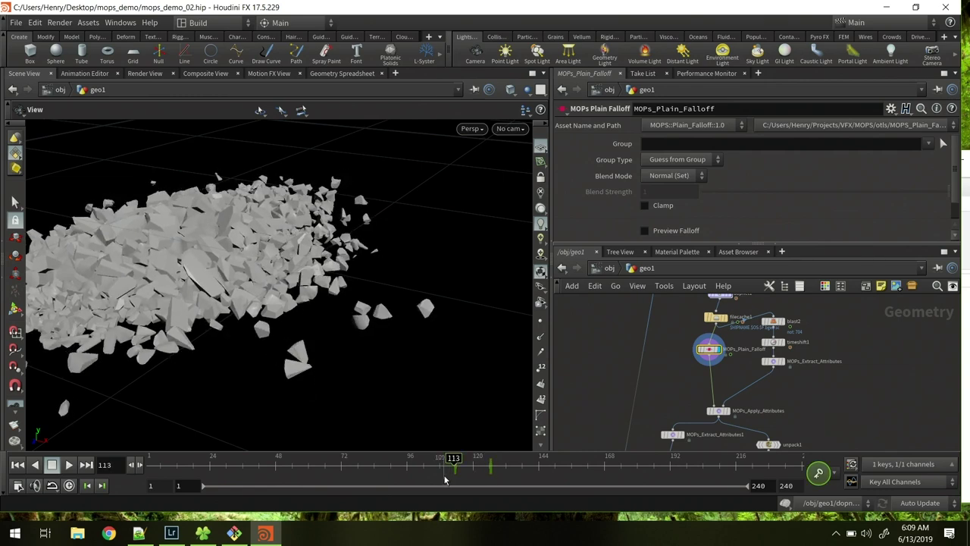
Step: Display the MOPs_Apply_Attributes node with its parameters, then display null1 to show the modified piece in red
click(718, 411)
middle_drag(795, 449, 785, 408)
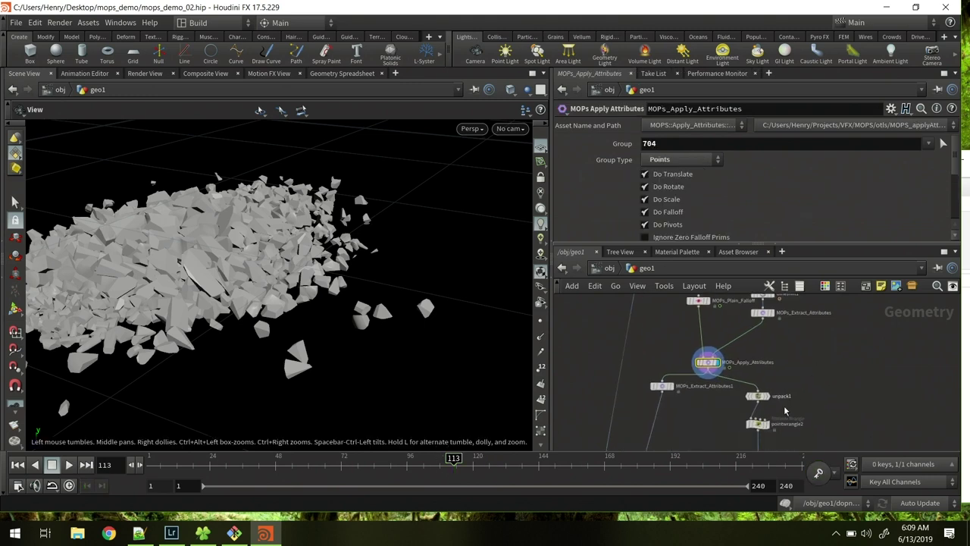
middle_drag(778, 448, 785, 397)
click(779, 412)
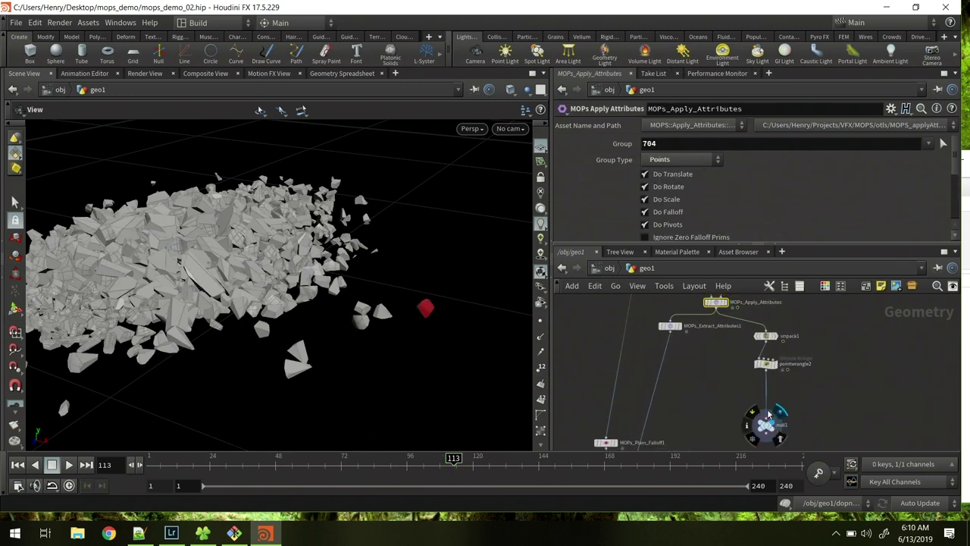
Step: Turn on the template flag of MOPs_Apply_Attributes and scrub the timeline to frame 136
middle_drag(717, 342, 709, 367)
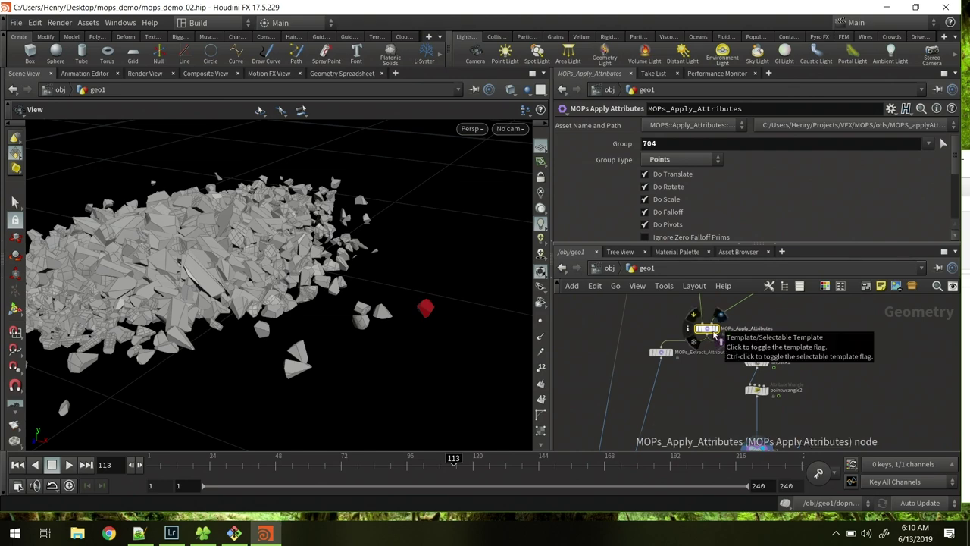
click(714, 336)
drag(350, 458, 504, 475)
Step: Template filecache1 so the original simulation overlays null1, and scrub to frame 140 to compare the red piece's motion
middle_drag(788, 296, 754, 372)
mouse_move(738, 346)
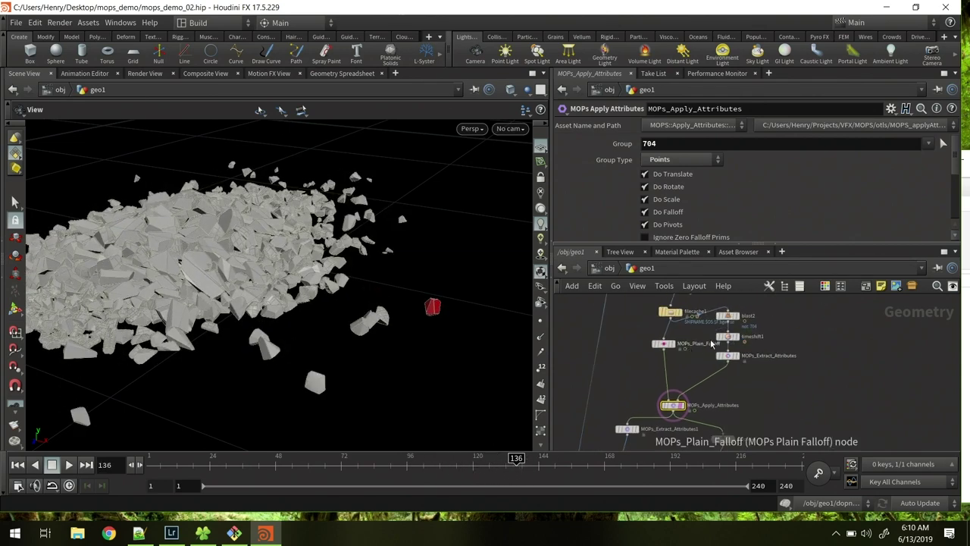
click(684, 324)
drag(391, 467, 521, 474)
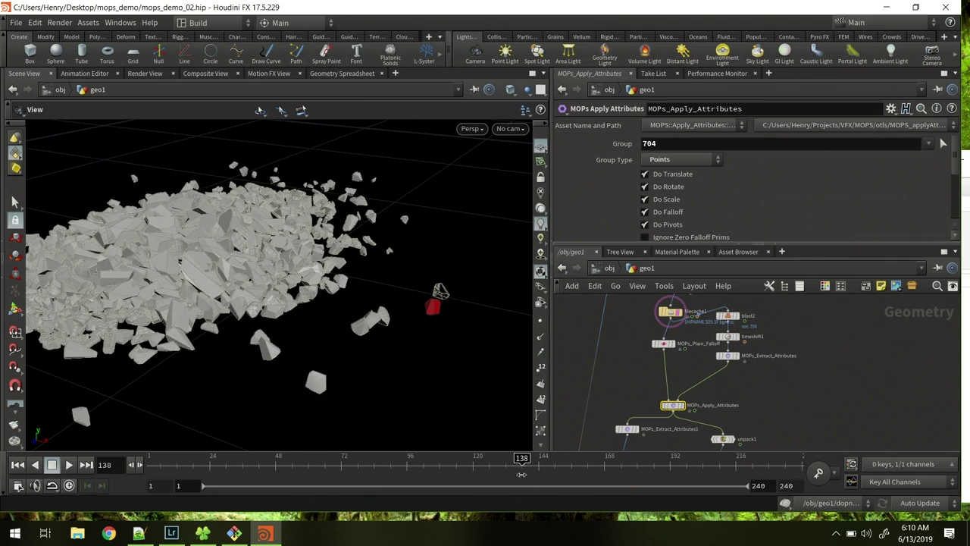
drag(521, 474, 527, 474)
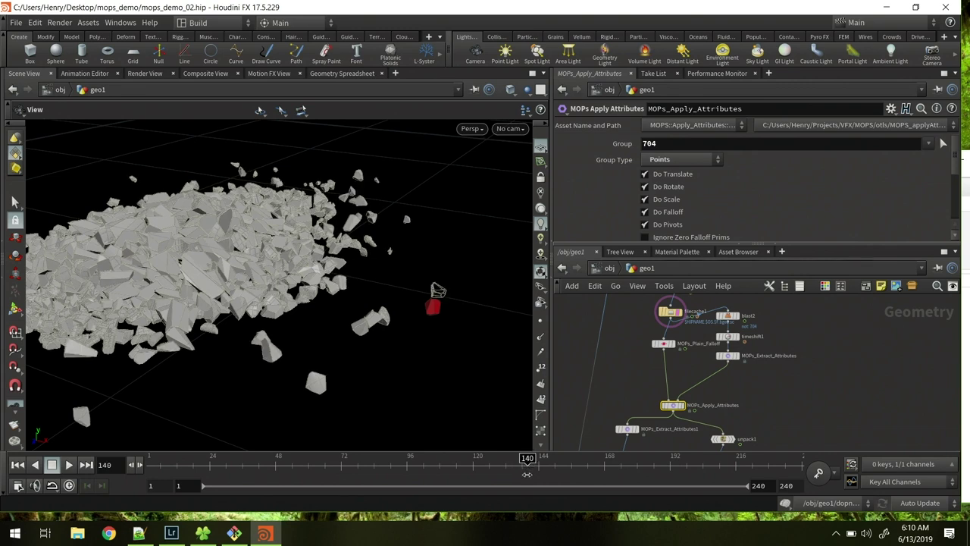
Step: Display MOPs_Apply_Attributes1 with the whole creature in view and scrub the timeline to frame 58
middle_drag(640, 388, 664, 318)
middle_drag(676, 399, 692, 346)
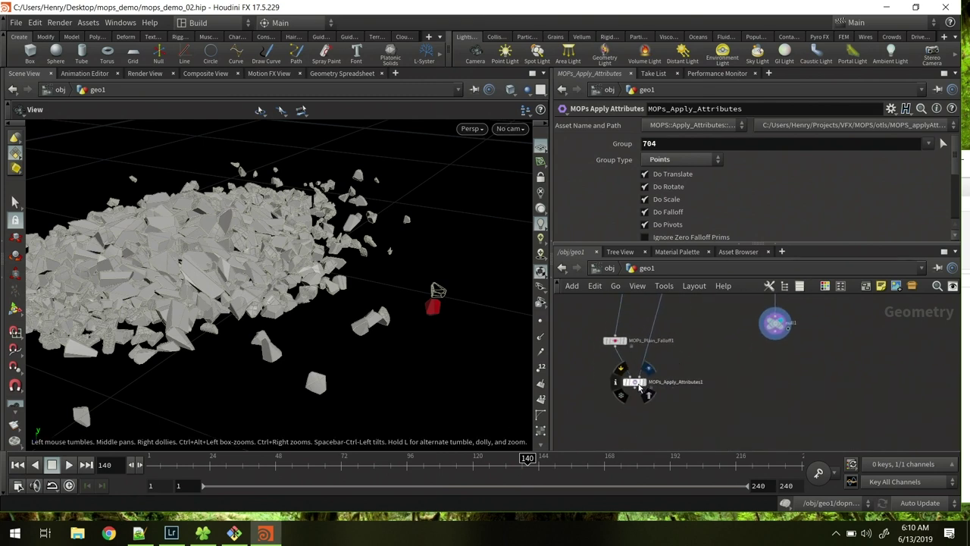
click(640, 386)
right_drag(402, 313, 305, 293)
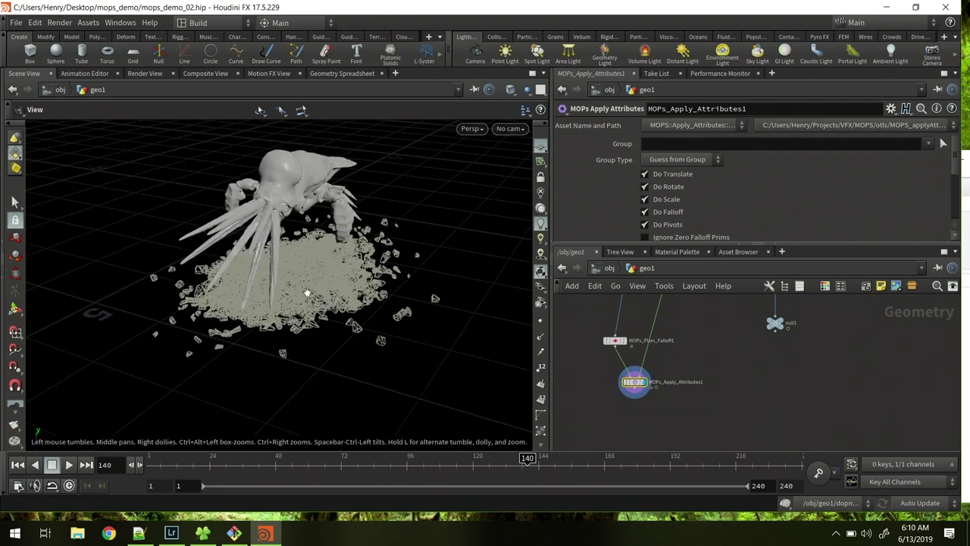
middle_drag(305, 293, 312, 312)
drag(262, 461, 303, 460)
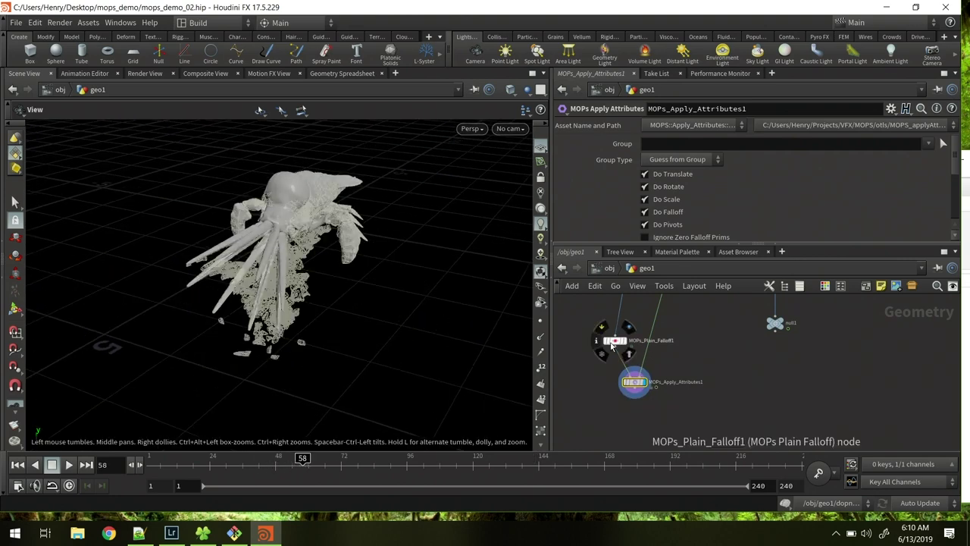
Step: Test MOPs_Plain_Falloff1's Falloff Value across its range while scrubbing to frame 196, ending with the value at 0
click(614, 343)
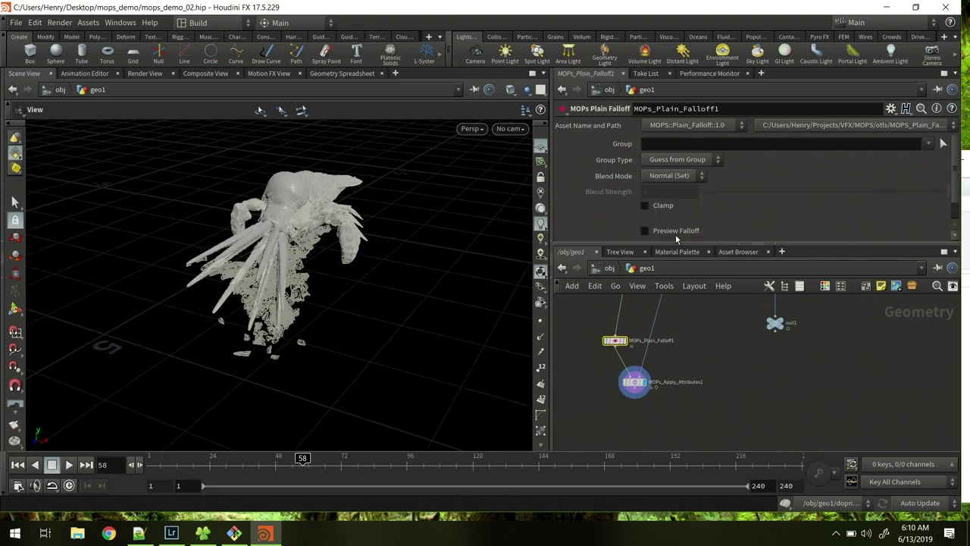
scroll(719, 196, down, 1)
drag(713, 238, 948, 235)
drag(428, 455, 680, 458)
drag(947, 235, 569, 243)
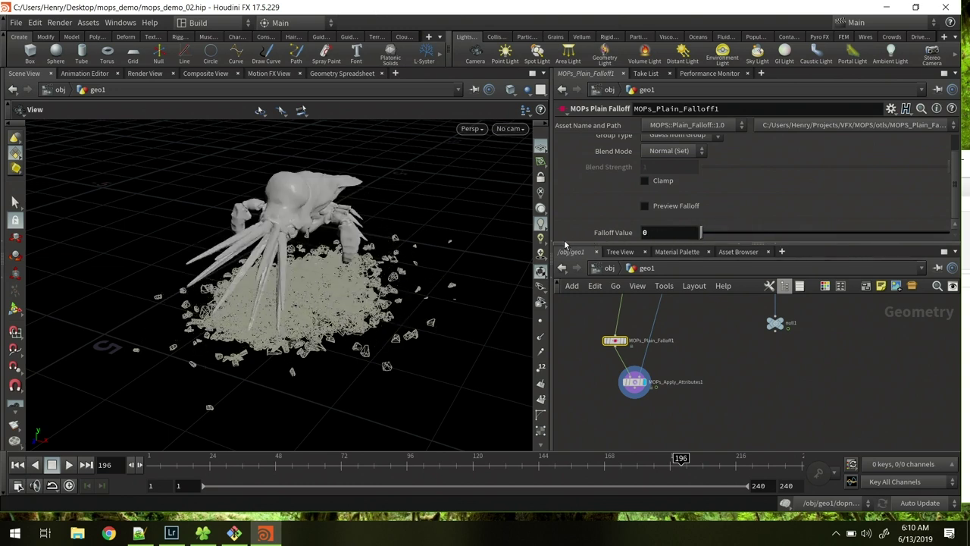